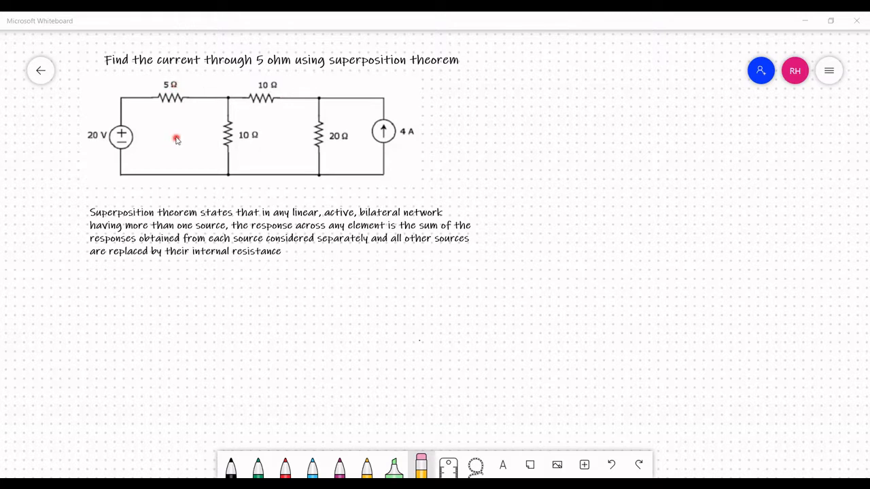
Handwrite in black that a voltage source has Rint = 0 ⇒ SC and a current source has Rint = ∞ ⇒ OC
click(170, 99)
click(195, 98)
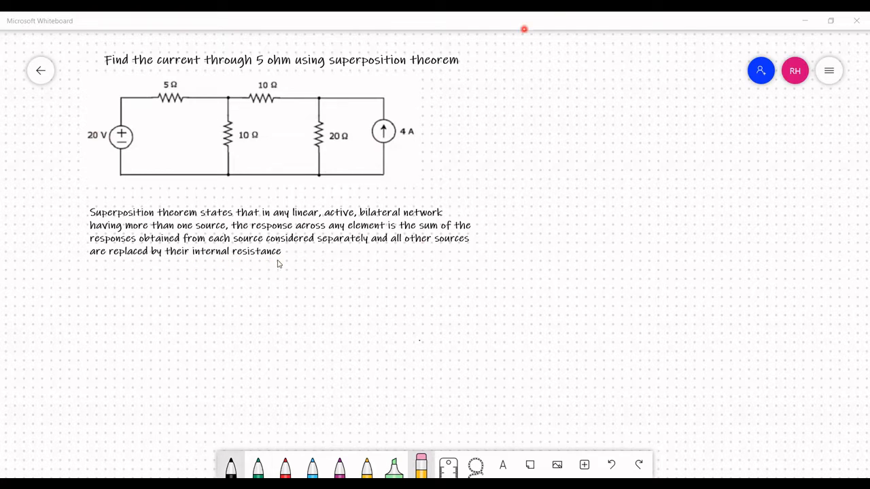
click(231, 466)
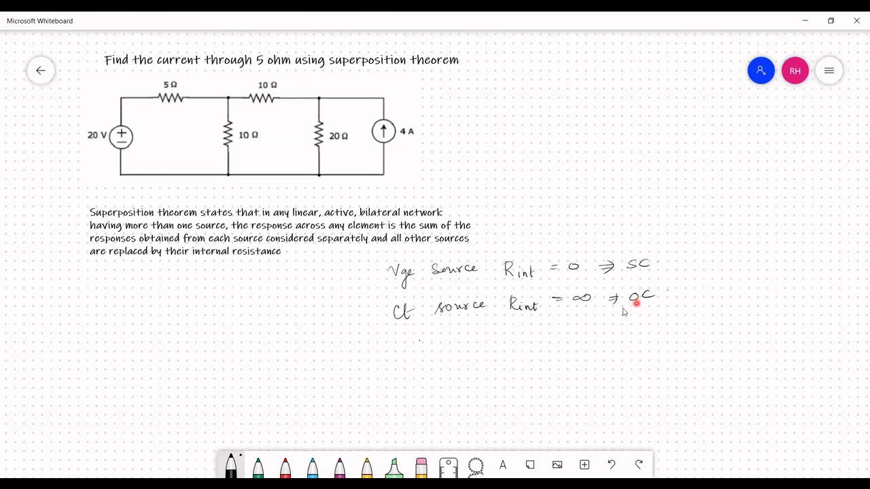
Paste the image of the two single-source circuits, enlarge it, and place it beneath the theorem text
key(ctrl+v)
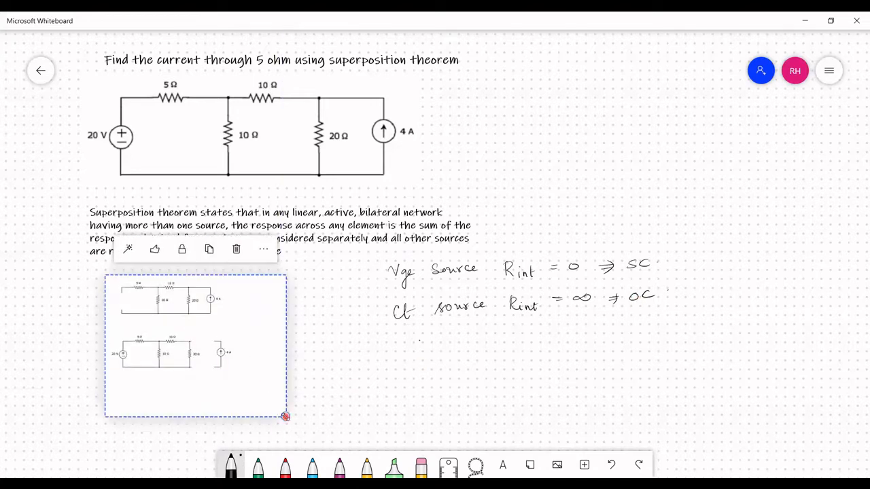
drag(286, 416, 351, 467)
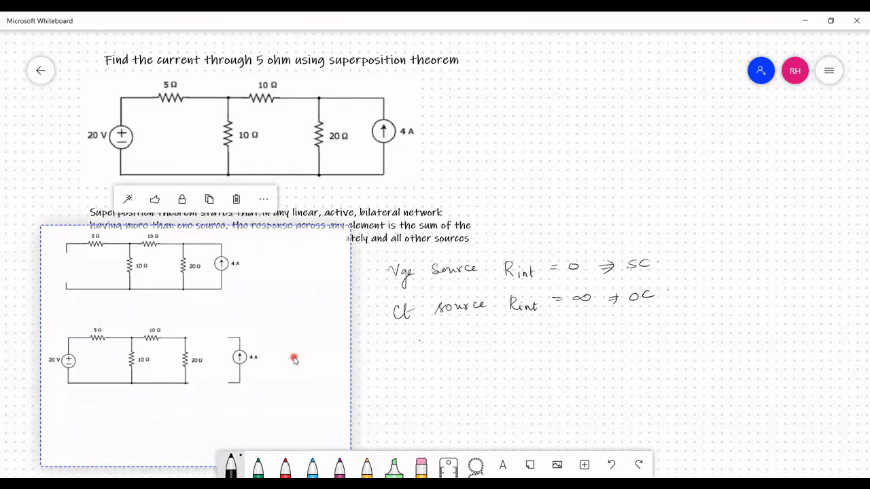
drag(296, 363, 314, 393)
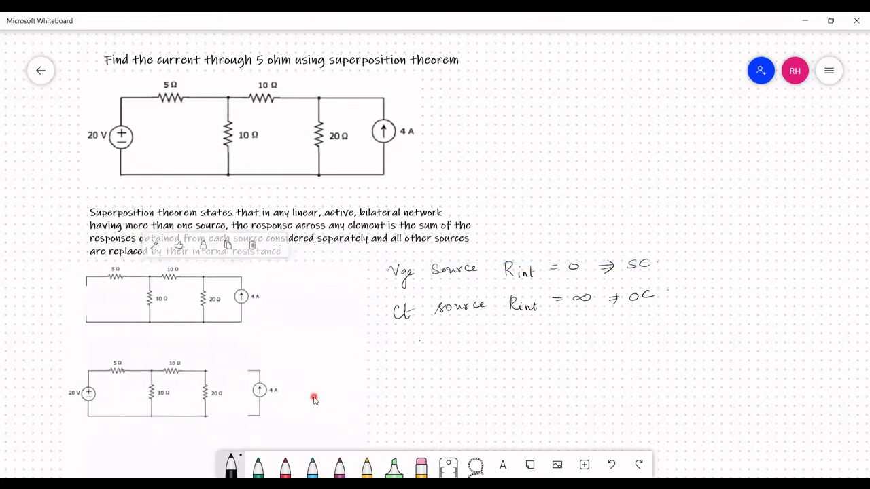
click(436, 405)
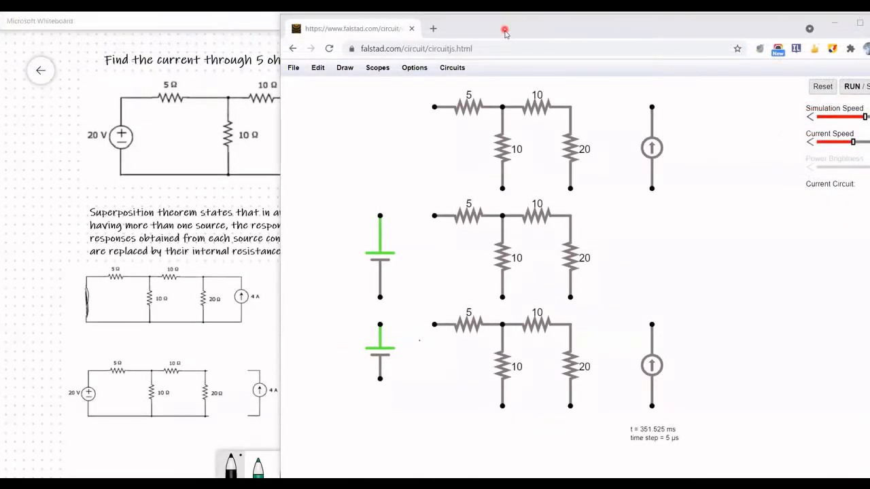
Switch to the Falstad circuit simulator and maximize its window
double_click(504, 32)
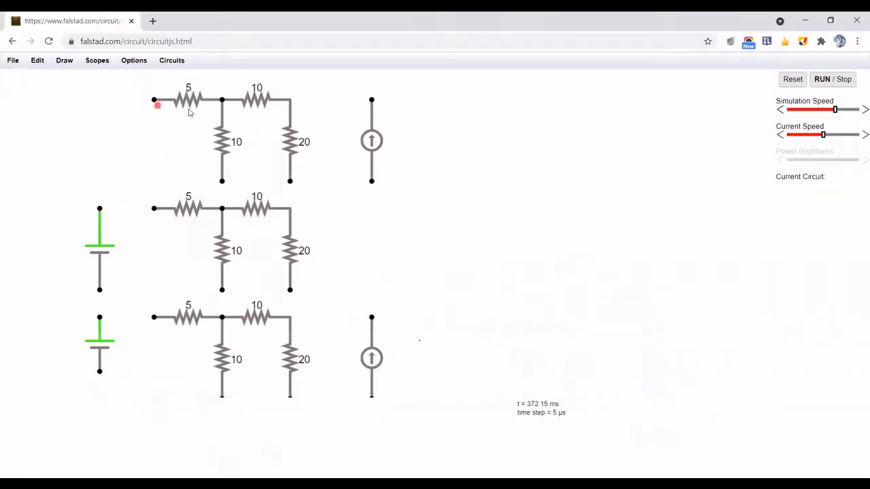
double_click(505, 29)
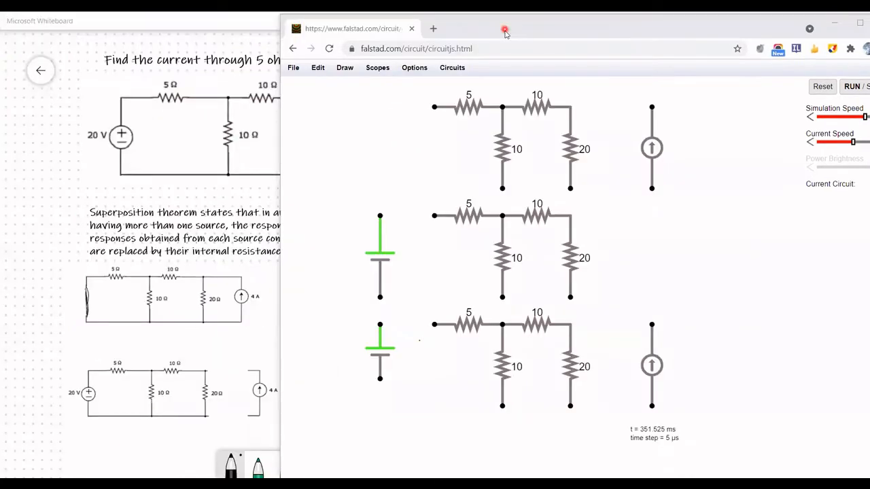
double_click(504, 28)
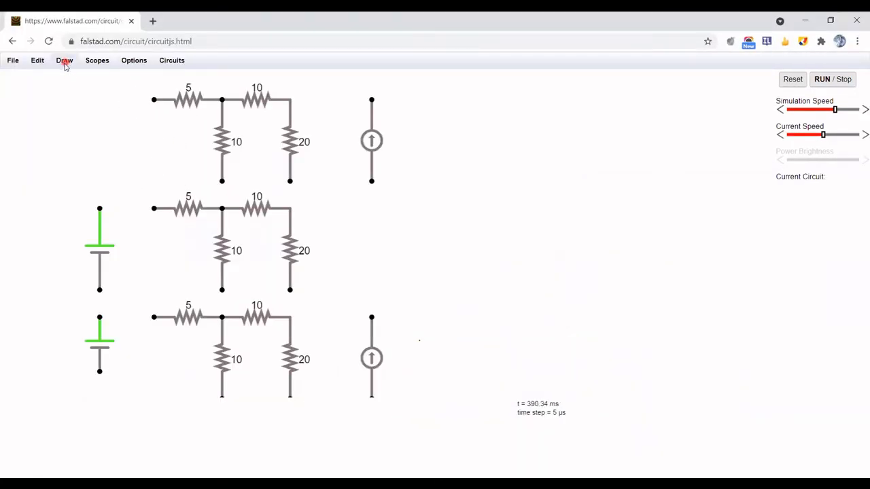
Set the voltage source of the bottom circuit to 20 V
click(94, 247)
key(alt+Tab)
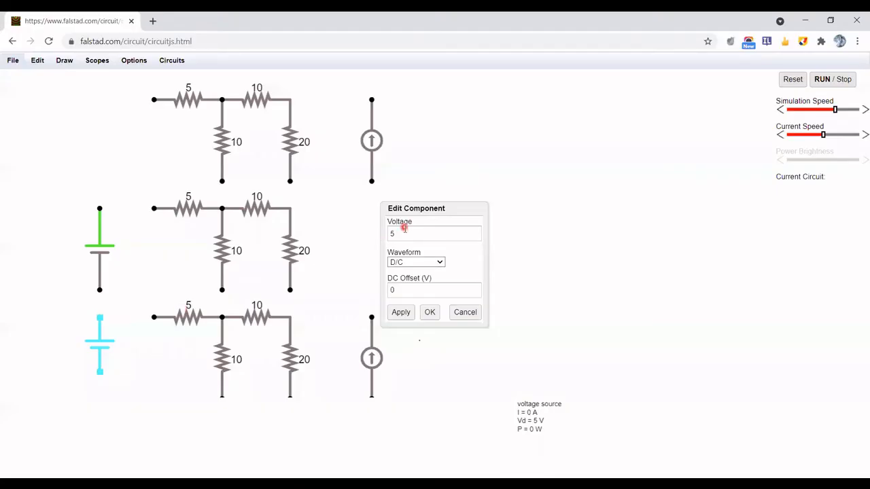
click(404, 238)
text(2)
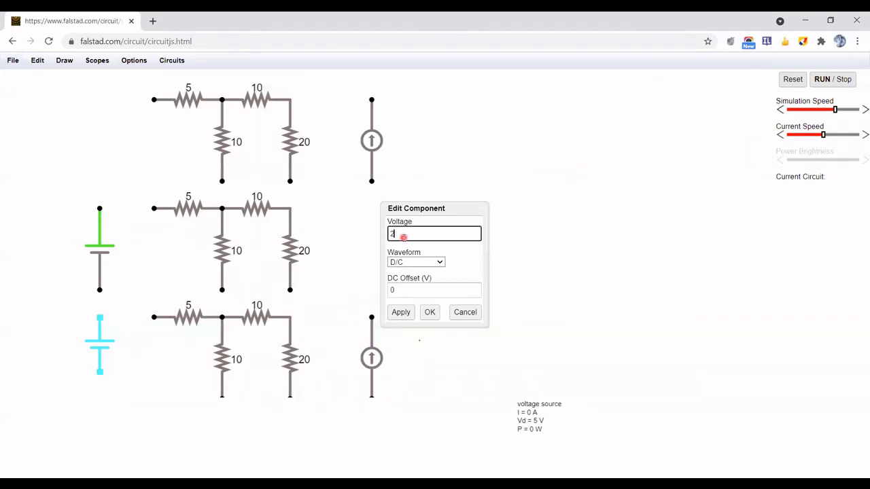
text(0)
key(Return)
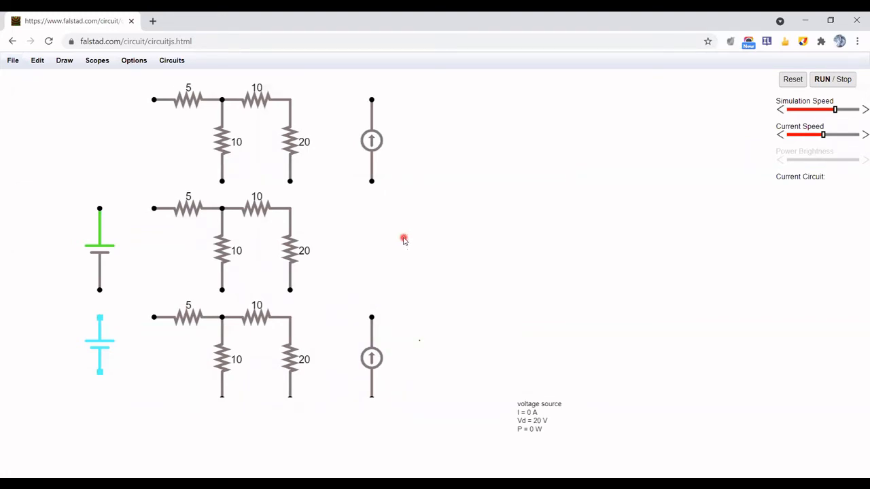
Set the voltage source of the middle circuit to 20 V
double_click(97, 257)
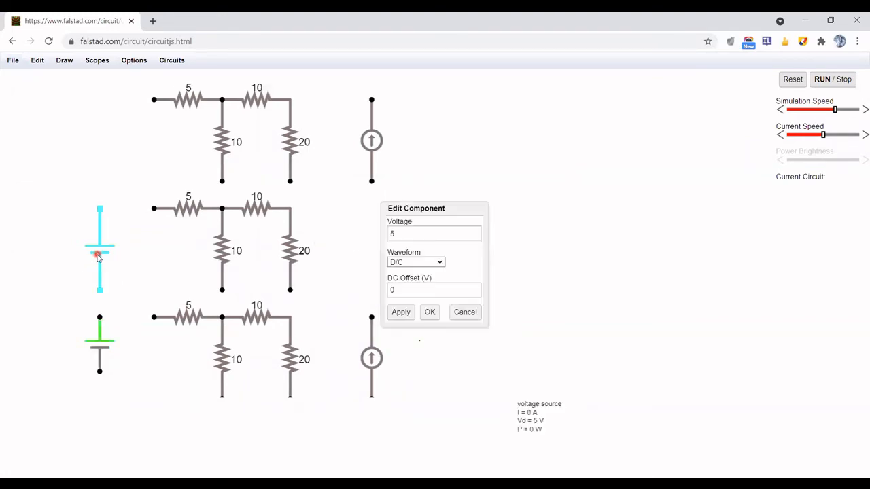
click(426, 233)
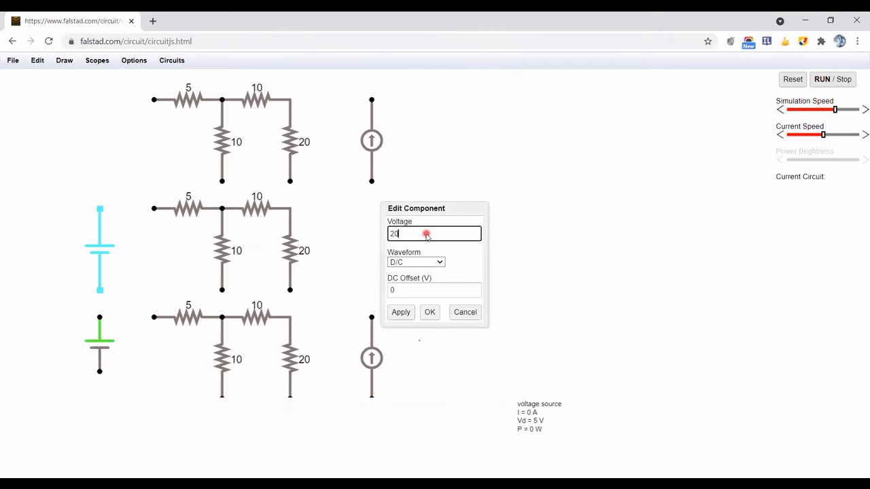
text(20)
key(Return)
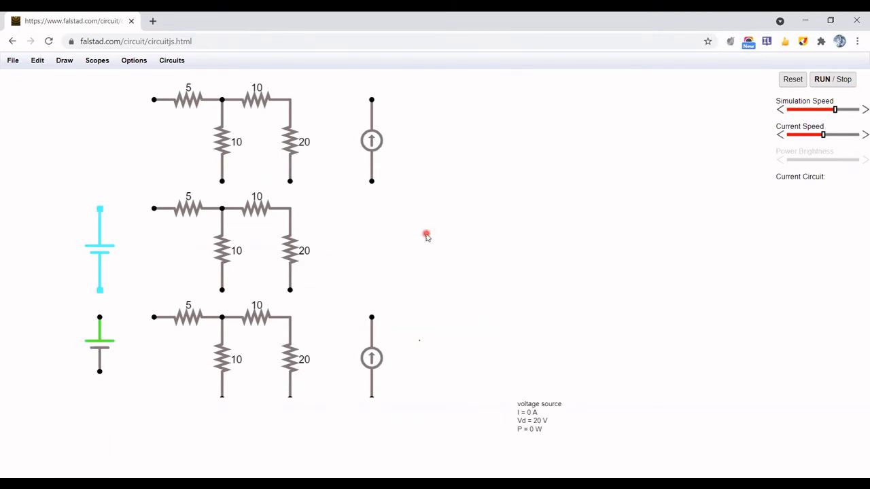
Add an ammeter in series before the 5 ohm resistor in each of the three circuits
click(60, 61)
click(89, 109)
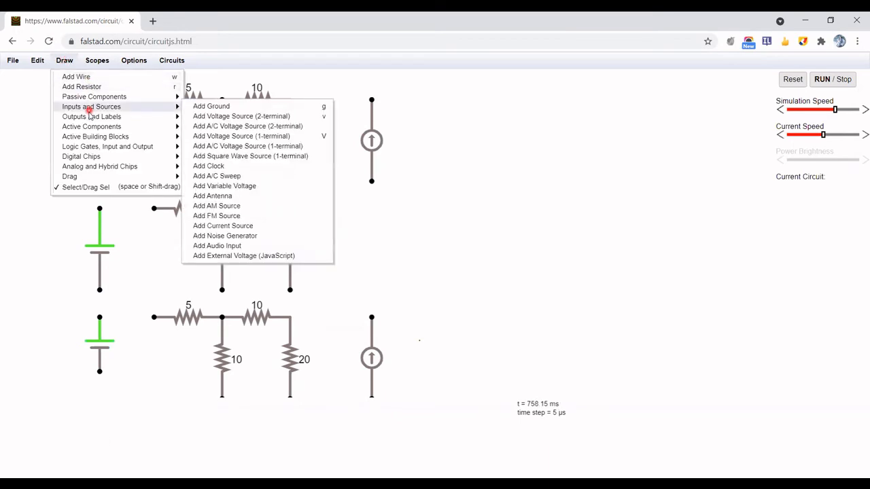
mouse_move(91, 116)
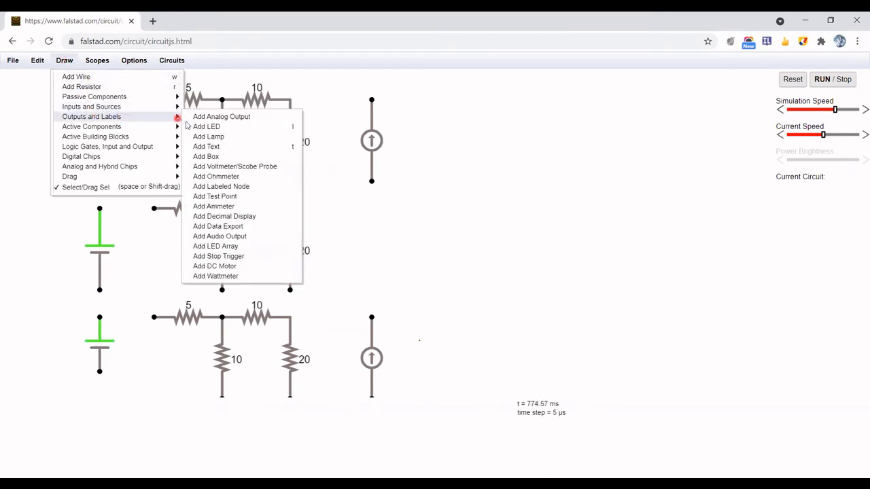
click(210, 205)
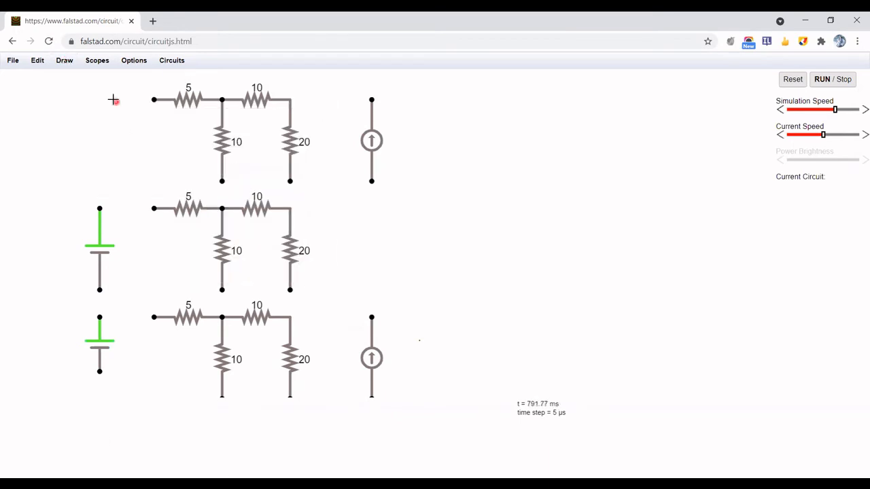
drag(98, 100, 157, 102)
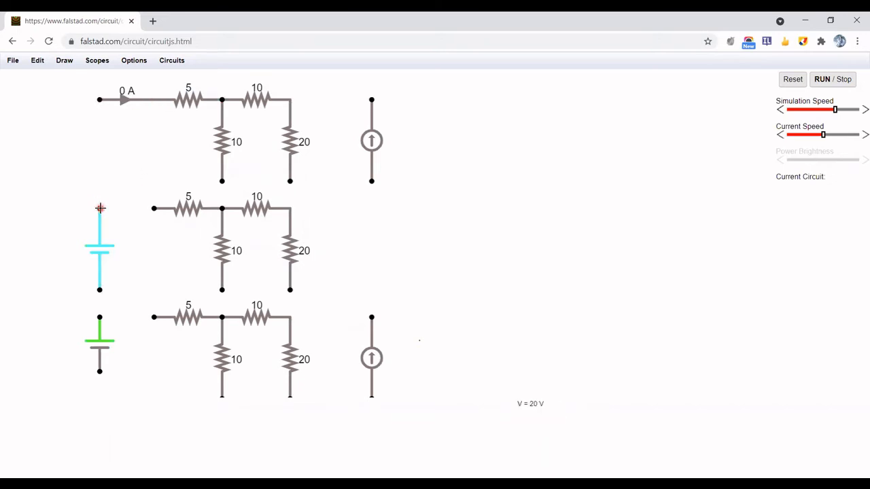
drag(100, 209, 158, 209)
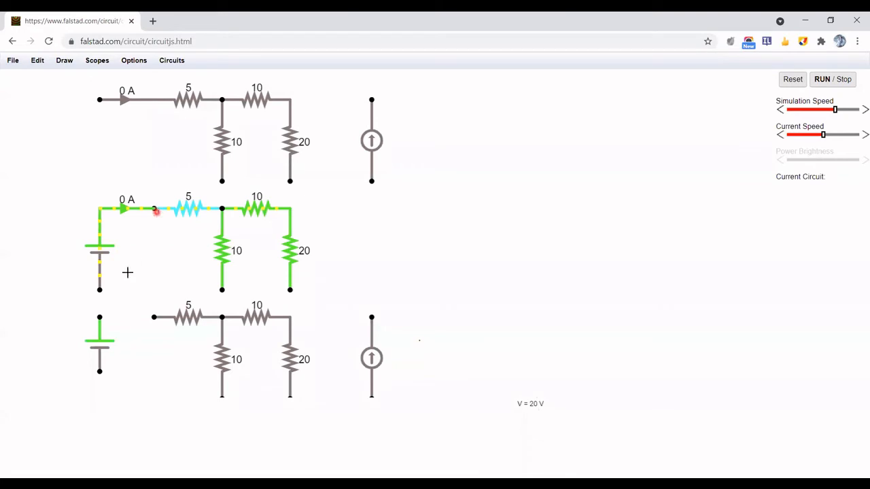
drag(101, 317, 151, 317)
Draw wires to close the top and middle circuits, and join the bottom circuit's current source to the upper end of its 20 ohm branch
click(64, 60)
click(62, 75)
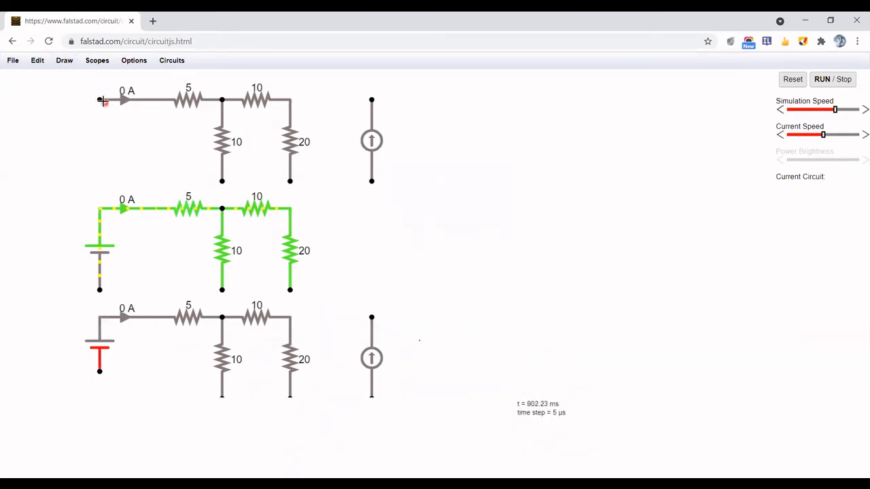
drag(100, 100, 100, 180)
drag(101, 182, 221, 181)
drag(223, 182, 372, 182)
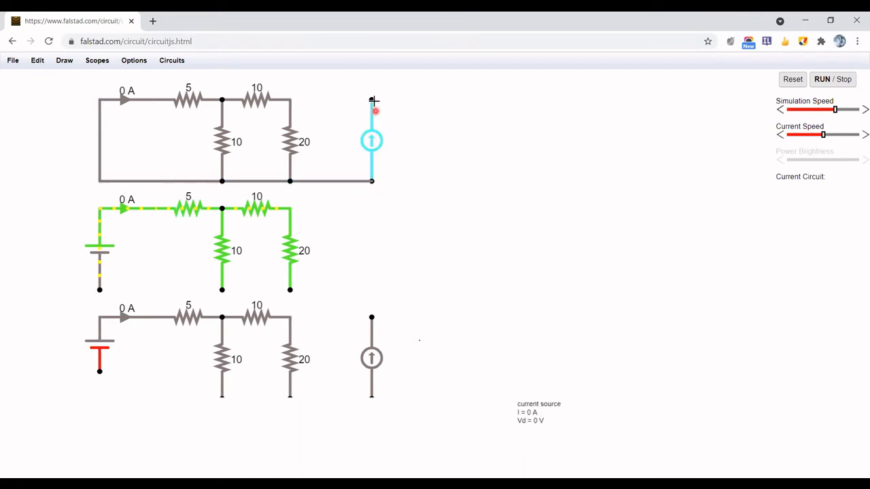
drag(373, 101, 290, 100)
drag(100, 290, 222, 290)
mouse_move(222, 290)
mouse_down()
mouse_move(290, 290)
mouse_move(372, 317)
mouse_up()
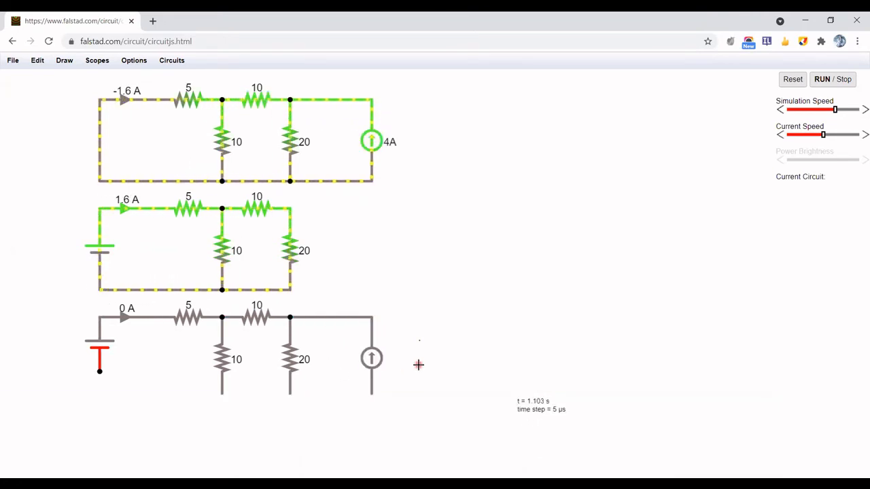
Move all three circuits up slightly and wire the bottom circuit's return path from the battery to the current source
click(65, 59)
click(82, 186)
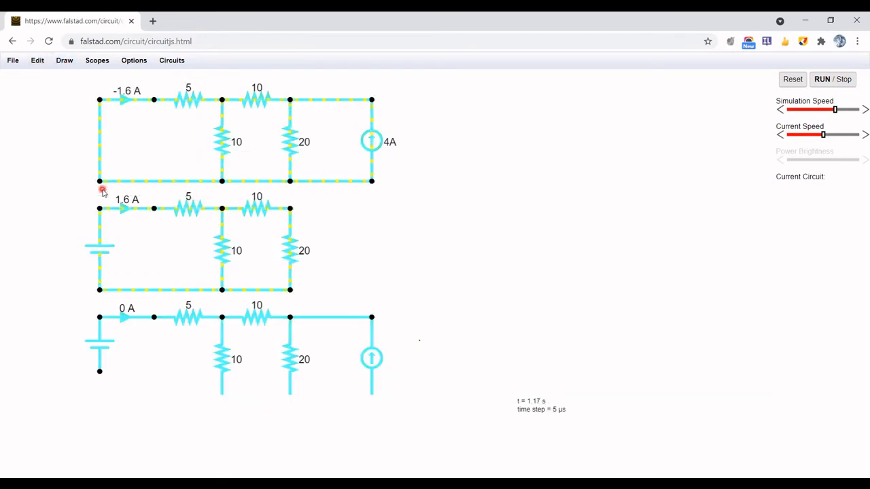
drag(209, 102, 209, 88)
click(467, 322)
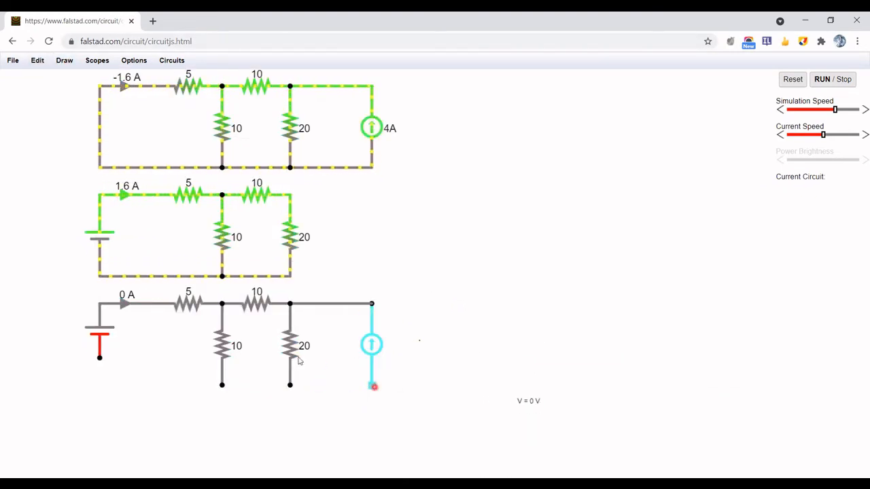
key(w)
mouse_move(100, 358)
mouse_down()
mouse_move(100, 384)
mouse_move(222, 384)
mouse_up()
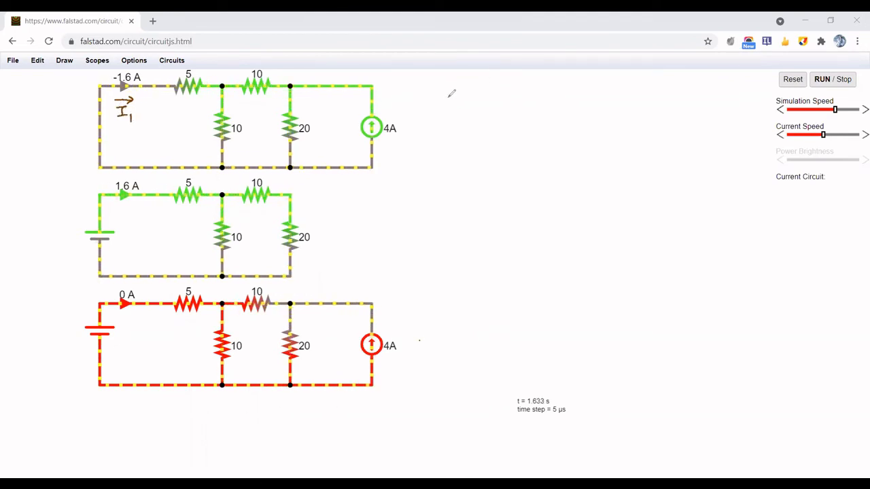
Handwrite I1 = -1.6 A beside the top circuit
drag(447, 96, 460, 95)
drag(454, 96, 461, 106)
mouse_move(467, 102)
mouse_down()
mouse_move(466, 110)
mouse_move(489, 99)
mouse_up()
drag(480, 105, 579, 107)
click(543, 104)
drag(572, 102, 577, 102)
click(586, 100)
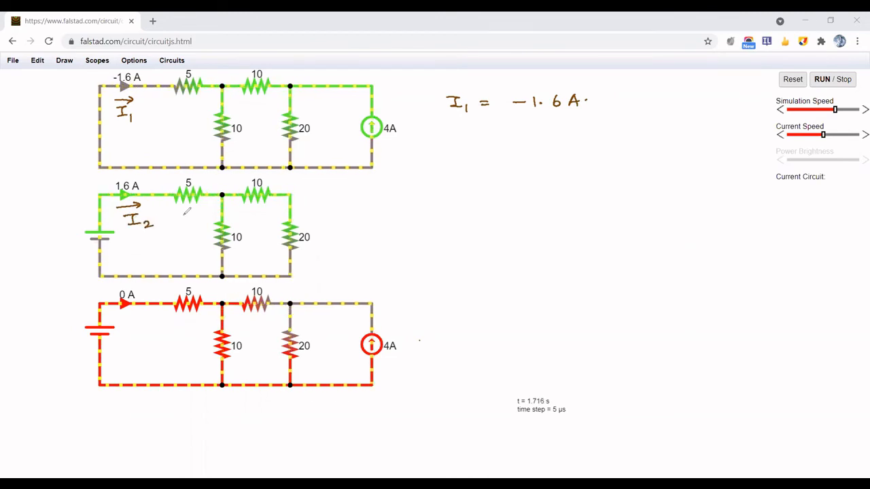
Handwrite I2 = 1.6 A beside the middle circuit
drag(452, 193, 469, 193)
mouse_move(461, 193)
mouse_down()
mouse_move(461, 205)
mouse_move(487, 212)
mouse_move(508, 195)
mouse_up()
drag(497, 201, 581, 197)
click(542, 196)
click(594, 195)
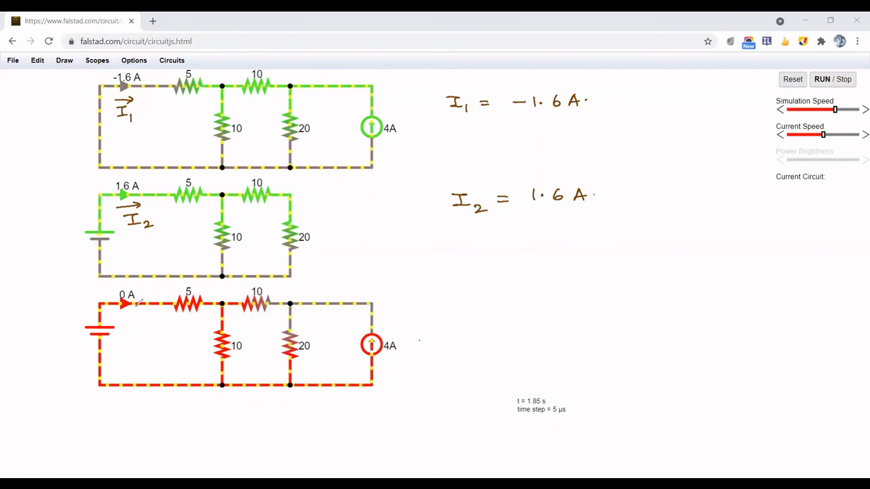
Circle the bottom circuit's ammeter reading and handwrite I5Ω = I1 beside that circuit
drag(140, 283, 114, 304)
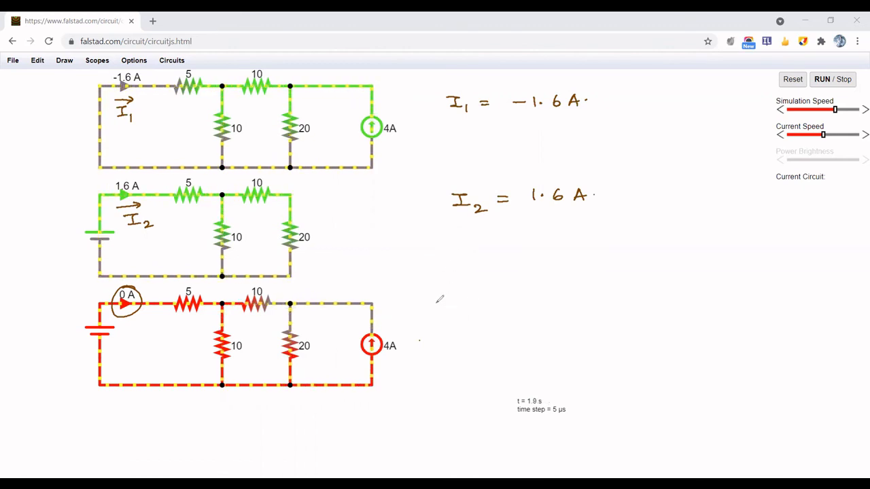
drag(434, 302, 458, 302)
drag(446, 302, 444, 317)
drag(435, 317, 458, 316)
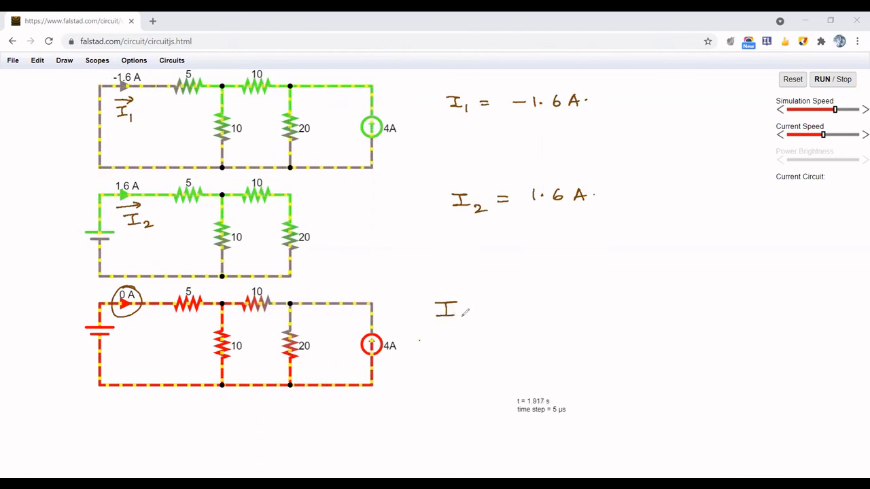
mouse_move(461, 314)
mouse_down()
mouse_move(462, 324)
mouse_move(494, 322)
mouse_move(515, 306)
mouse_up()
drag(504, 314, 555, 296)
mouse_move(547, 297)
mouse_down()
mouse_move(547, 310)
mouse_move(559, 310)
mouse_up()
drag(572, 307, 571, 316)
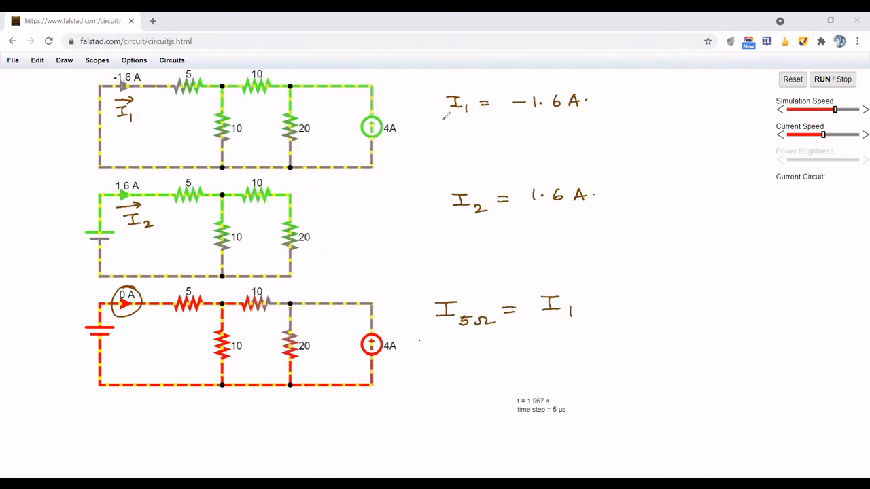
Mark the I1 and I2 results with small arrows and extend the I5Ω expression with + I2
drag(434, 123, 446, 122)
drag(438, 221, 449, 220)
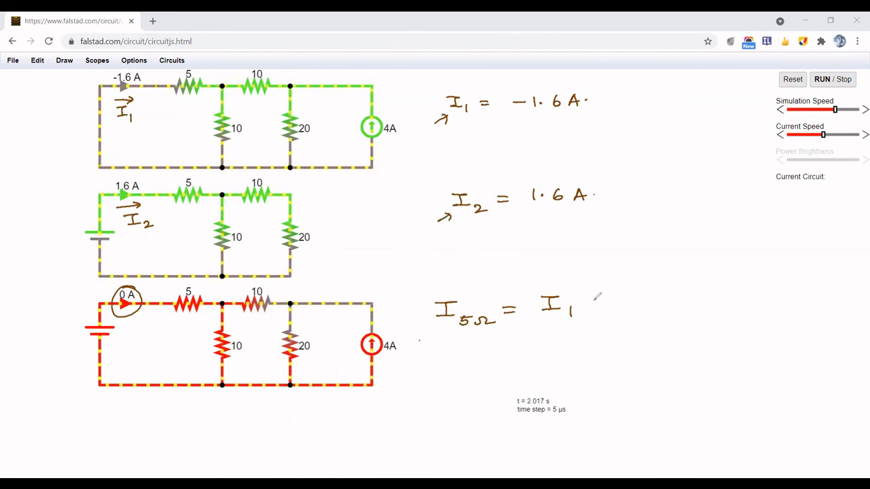
drag(593, 301, 607, 301)
mouse_move(600, 294)
mouse_down()
mouse_move(600, 308)
mouse_move(626, 297)
mouse_move(633, 313)
mouse_up()
drag(625, 314, 662, 316)
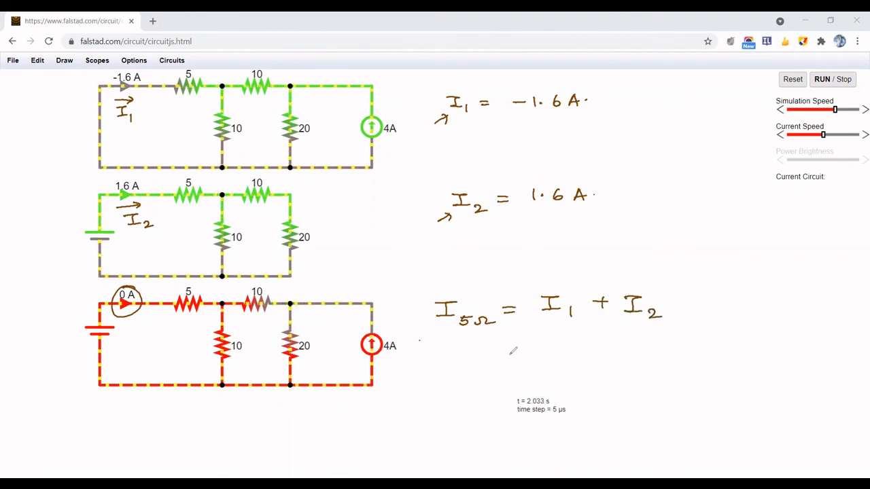
Handwrite the substitution = -1.6 + 1.6 = 0 A beneath the I5Ω expression
drag(511, 347, 529, 347)
drag(513, 354, 567, 352)
mouse_move(574, 345)
mouse_down()
mouse_move(574, 356)
mouse_move(627, 350)
mouse_up()
click(582, 352)
mouse_move(620, 345)
mouse_down()
mouse_move(621, 355)
mouse_move(708, 346)
mouse_move(708, 352)
mouse_up()
click(656, 351)
drag(722, 343, 739, 354)
drag(746, 342, 752, 348)
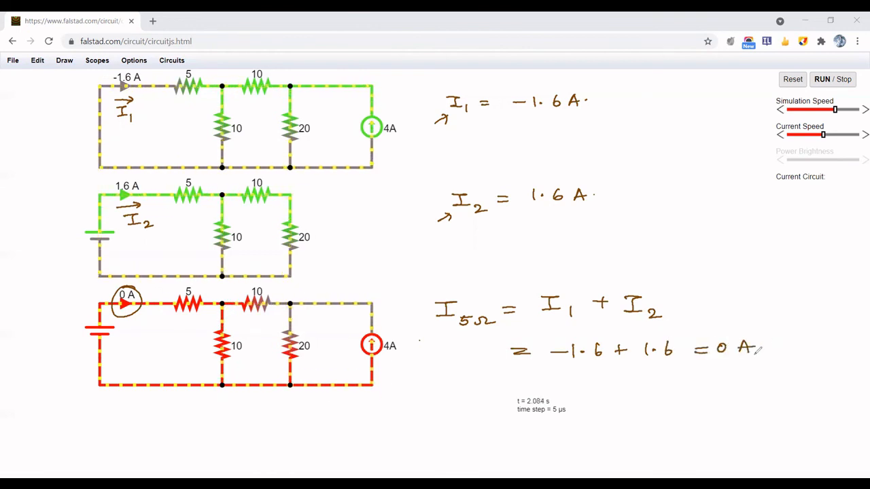
click(761, 344)
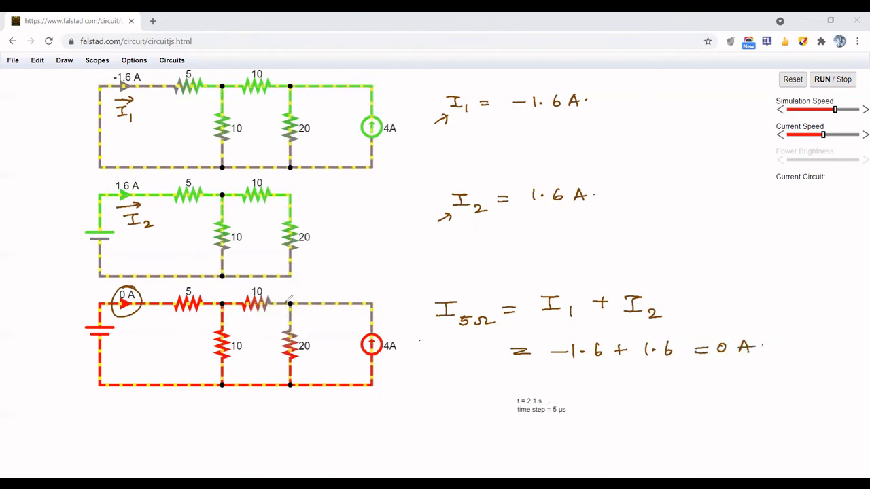